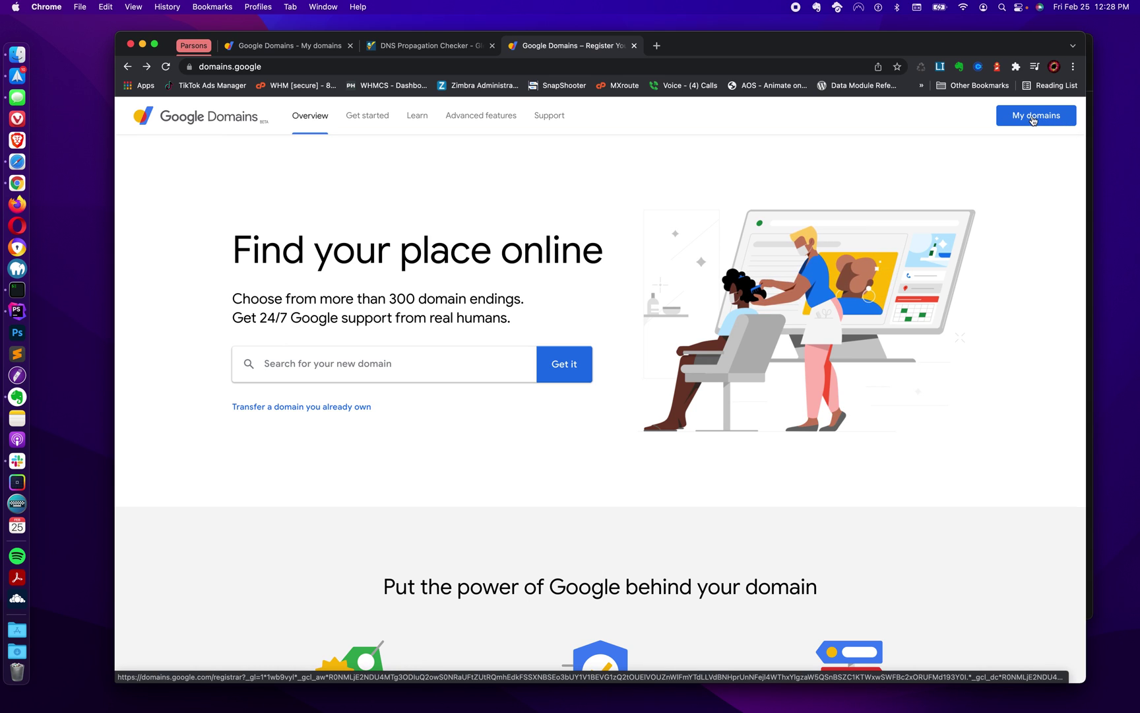
Open the parsonshosting-dev.com Domain overview from My domains and scroll through it
{"action": "left_click", "coordinate": [1033, 121]}
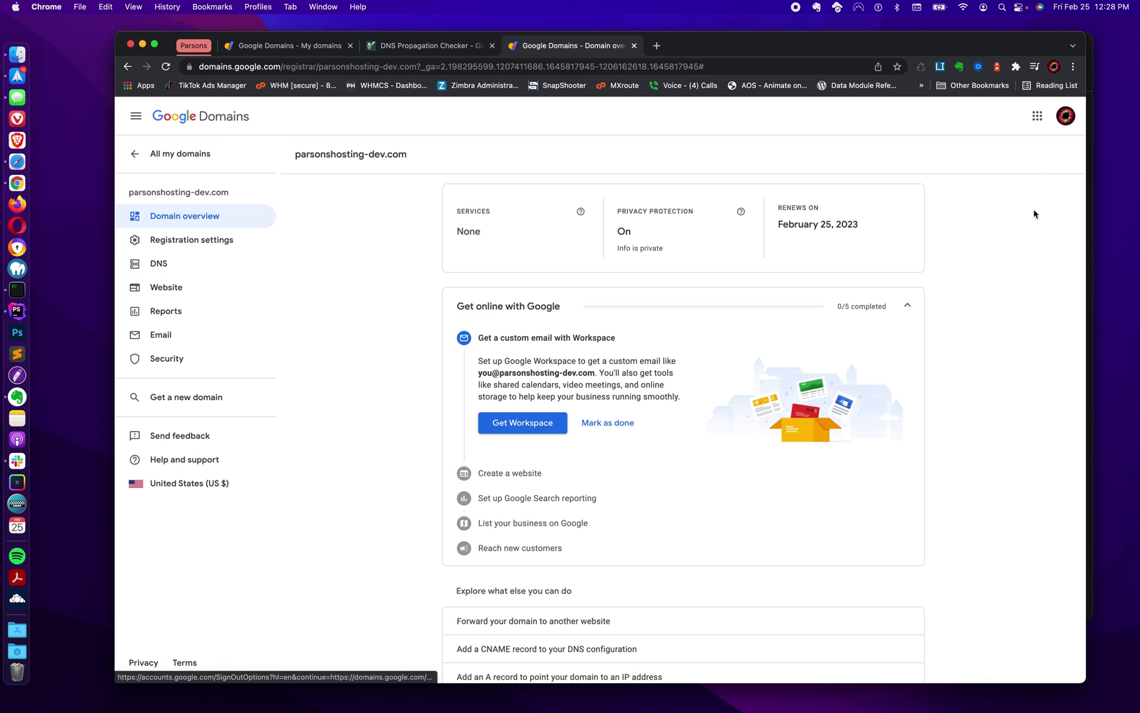
{"action": "scroll", "coordinate": [816, 323], "scroll_direction": "down", "scroll_amount": 5}
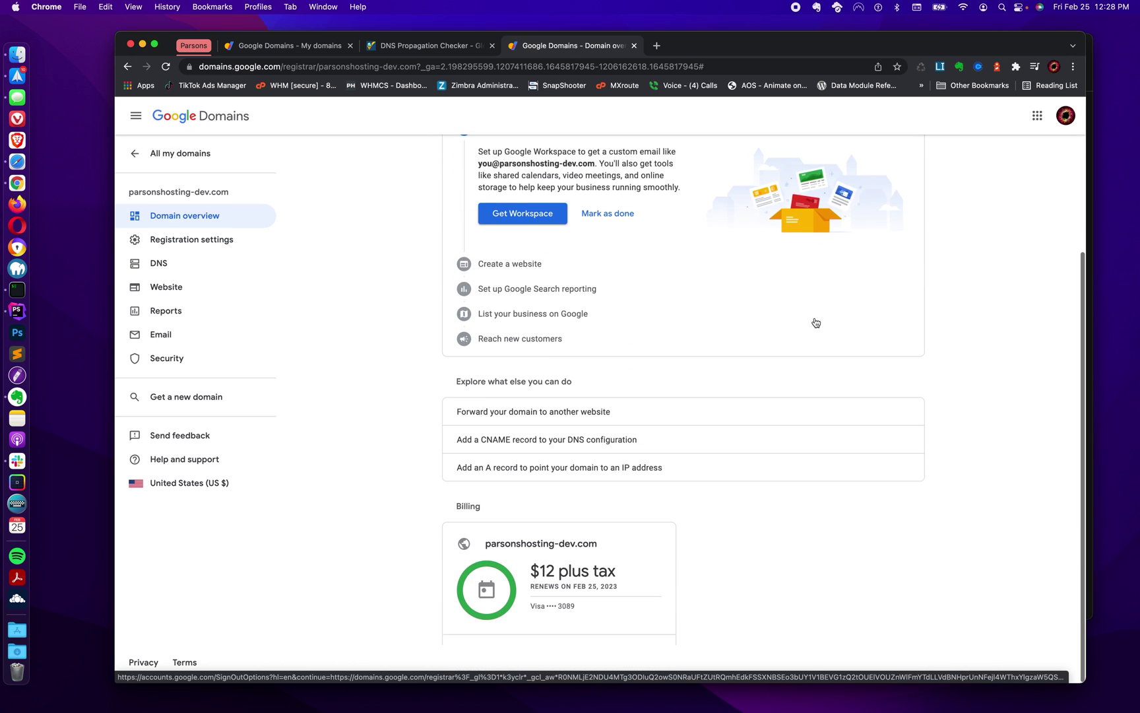
{"action": "scroll", "coordinate": [816, 324], "scroll_direction": "up", "scroll_amount": 5}
{"action": "scroll", "coordinate": [816, 323], "scroll_direction": "down", "scroll_amount": 5}
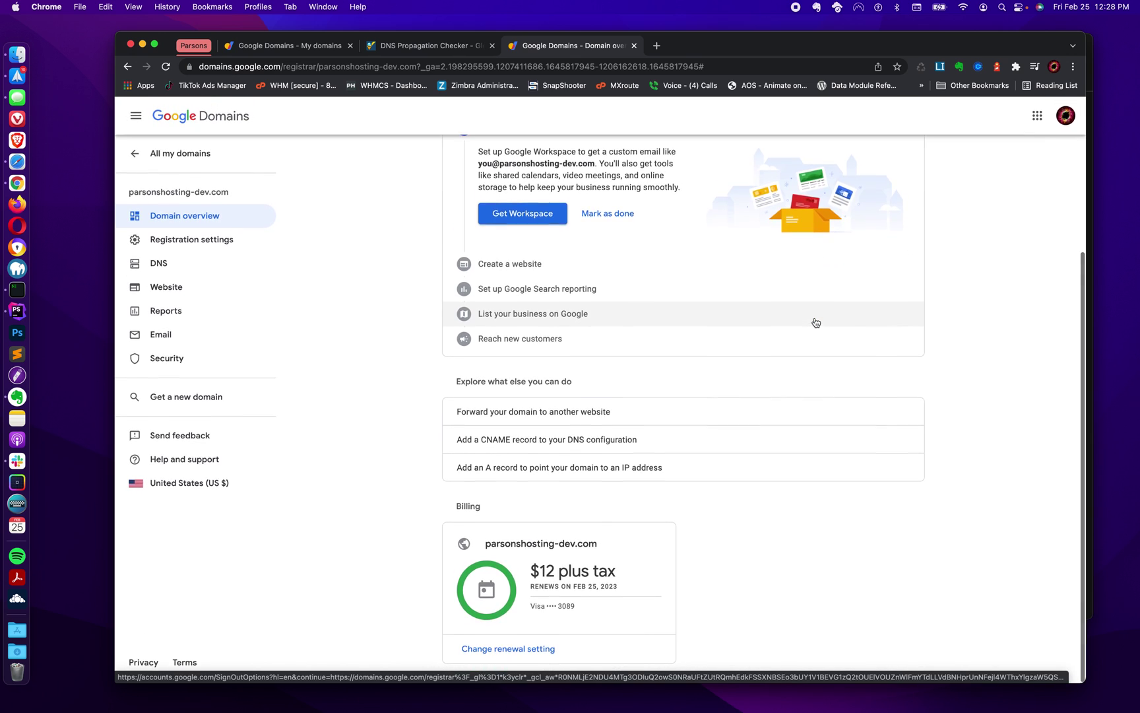
{"action": "scroll", "coordinate": [816, 323], "scroll_direction": "up", "scroll_amount": 5}
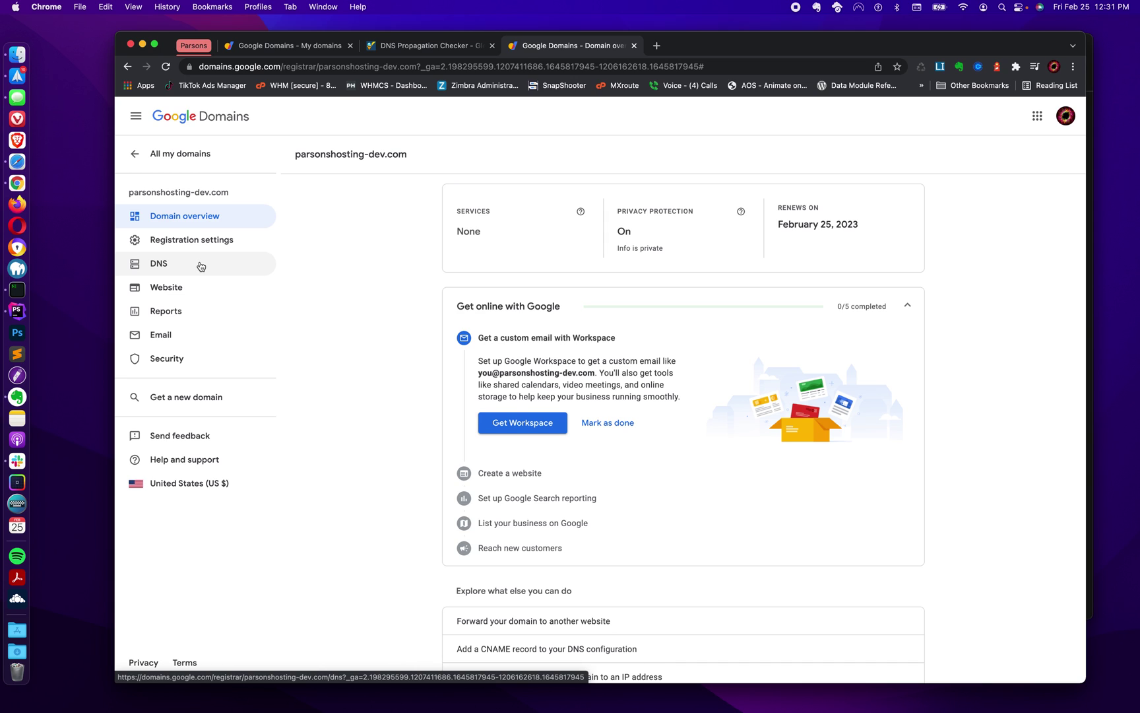
Review the unused default name server records in DNS settings, then return to custom name servers
{"action": "left_click", "coordinate": [201, 266]}
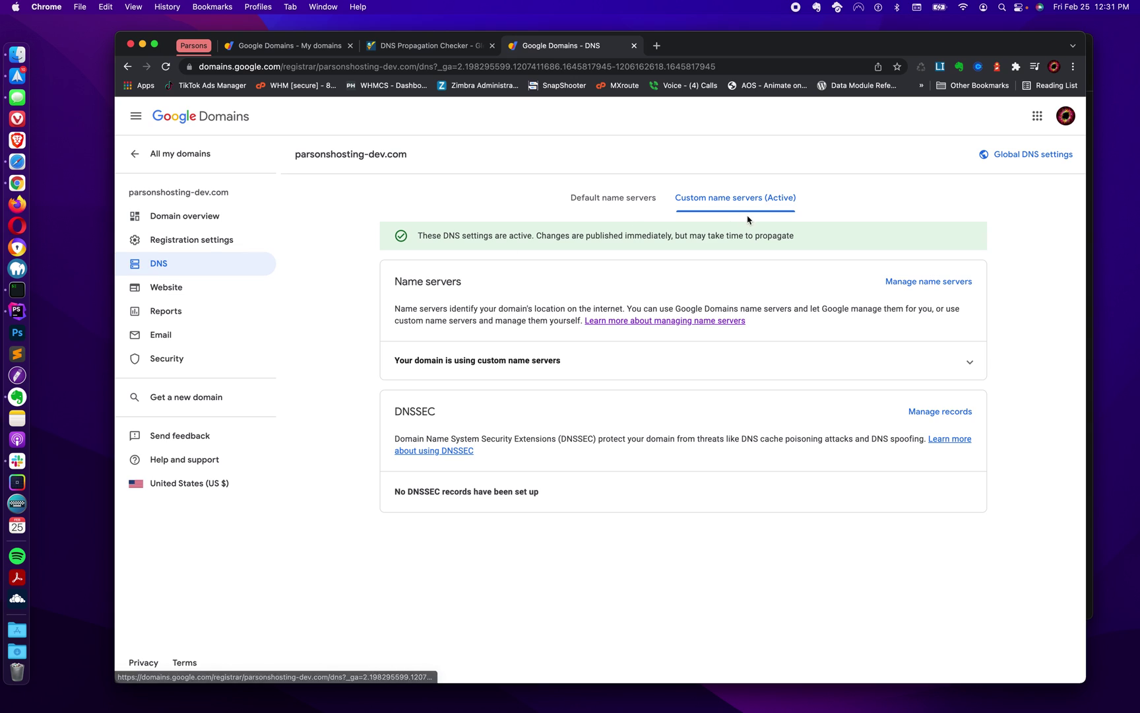
{"action": "left_click", "coordinate": [621, 199]}
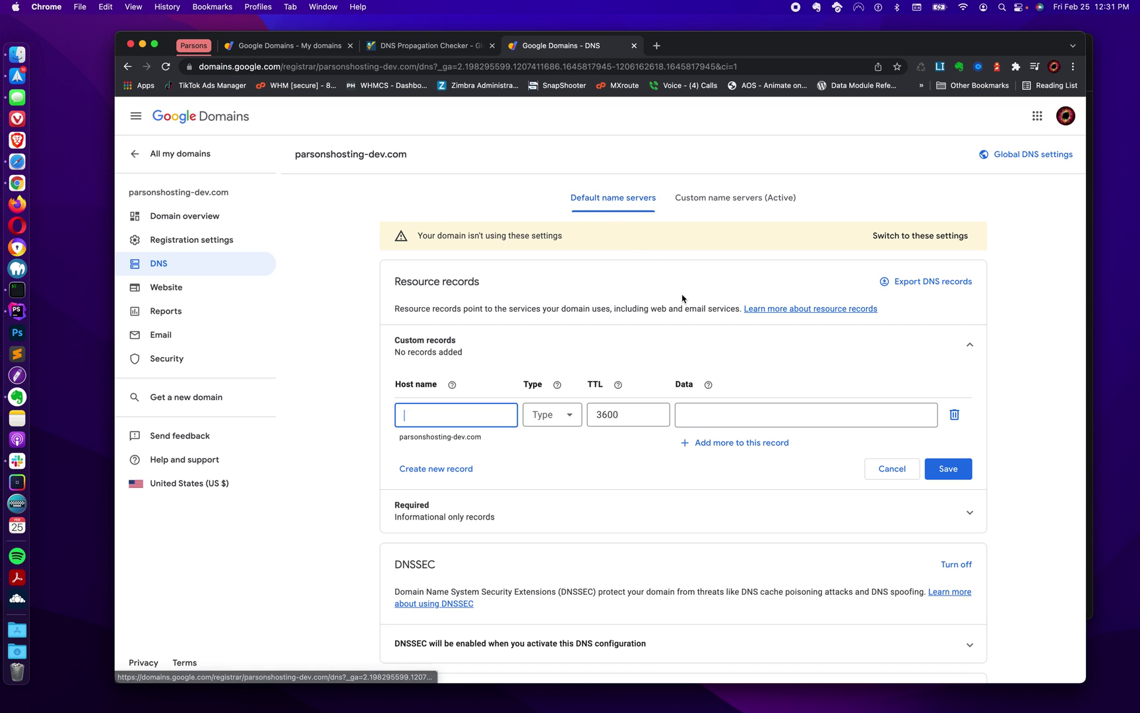
{"action": "scroll", "coordinate": [660, 278], "scroll_direction": "down", "scroll_amount": 2}
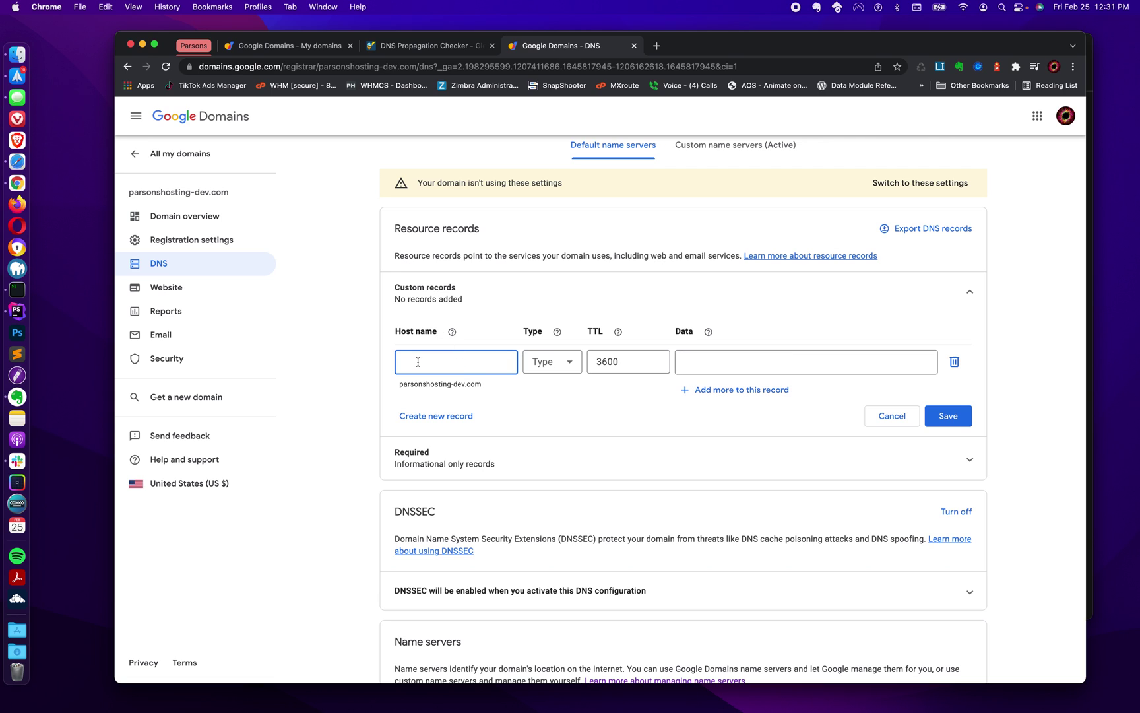
{"action": "scroll", "coordinate": [417, 362], "scroll_direction": "down", "scroll_amount": 2}
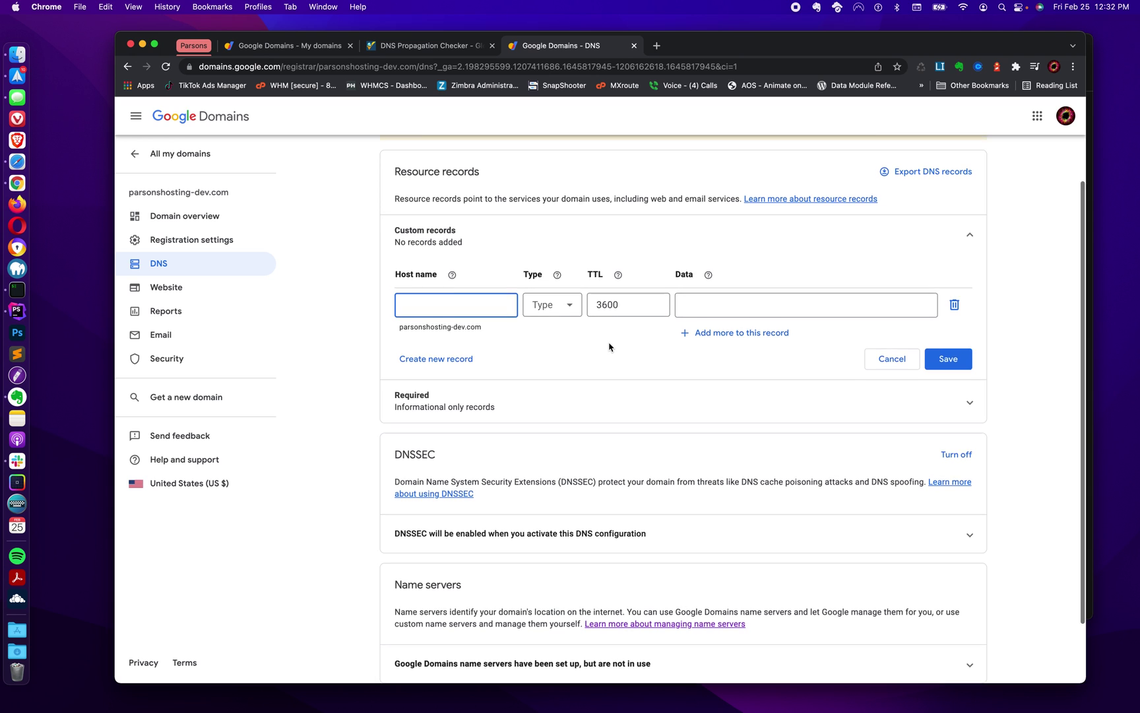
{"action": "scroll", "coordinate": [609, 346], "scroll_direction": "up", "scroll_amount": 3}
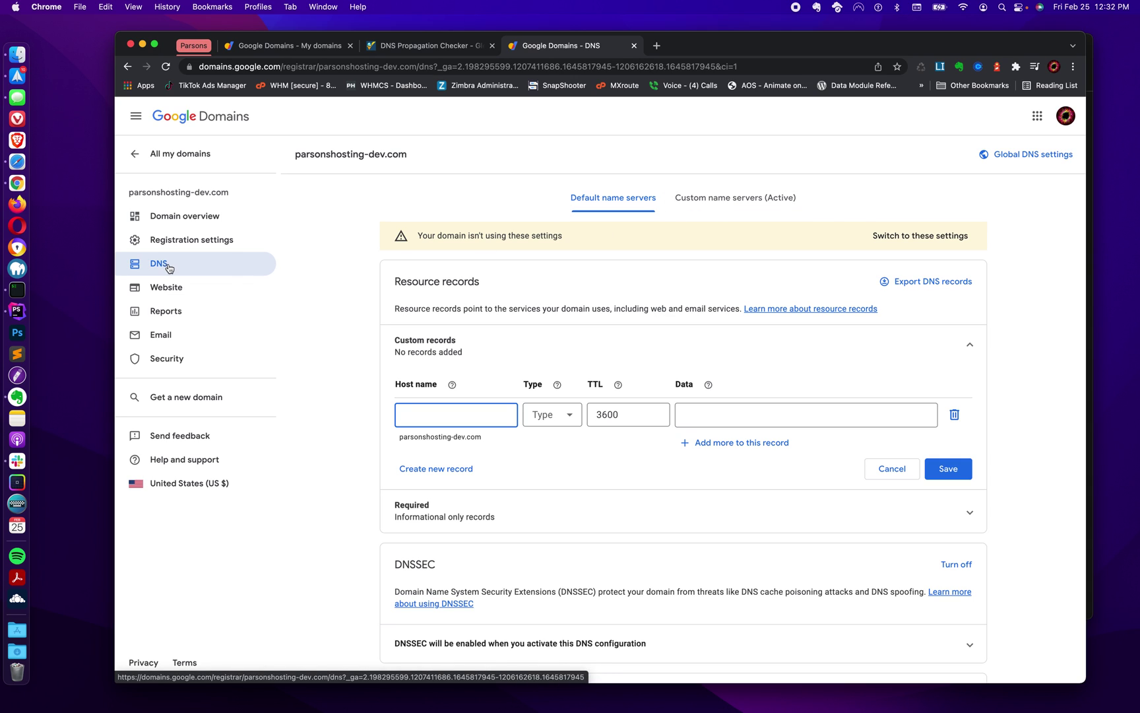
{"action": "left_click", "coordinate": [723, 202]}
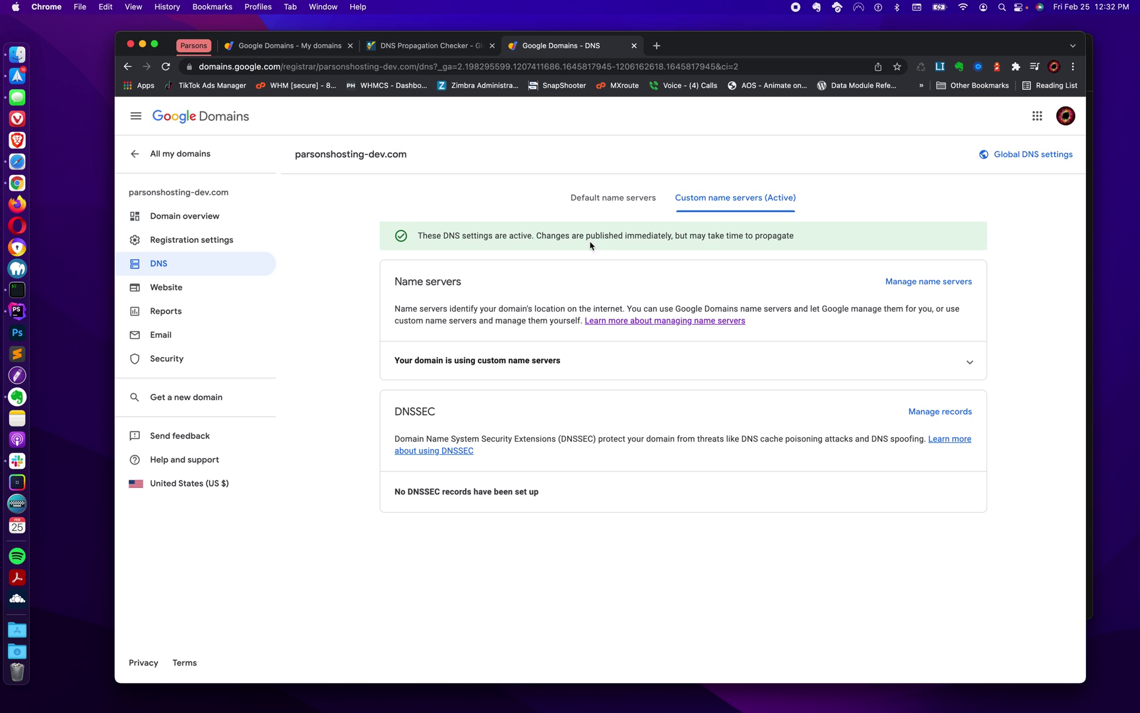
Expand the active custom name servers list and make ns1–ns3.serverparsons.com editable
{"action": "left_click", "coordinate": [610, 357]}
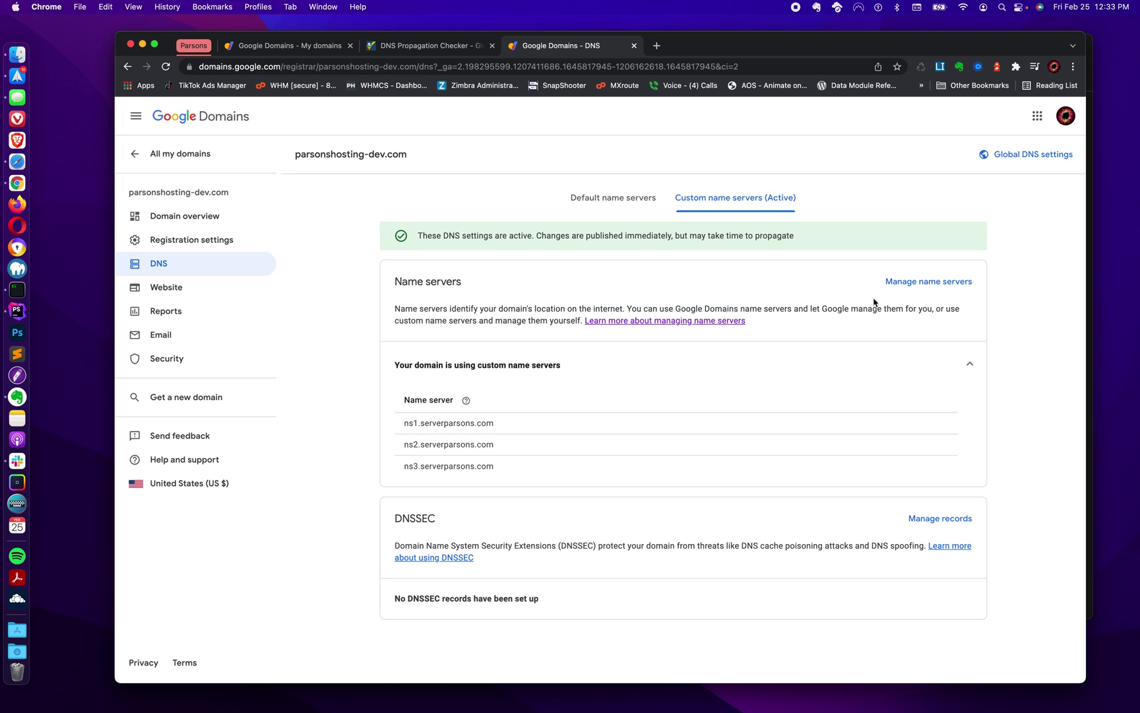
{"action": "left_click", "coordinate": [913, 284]}
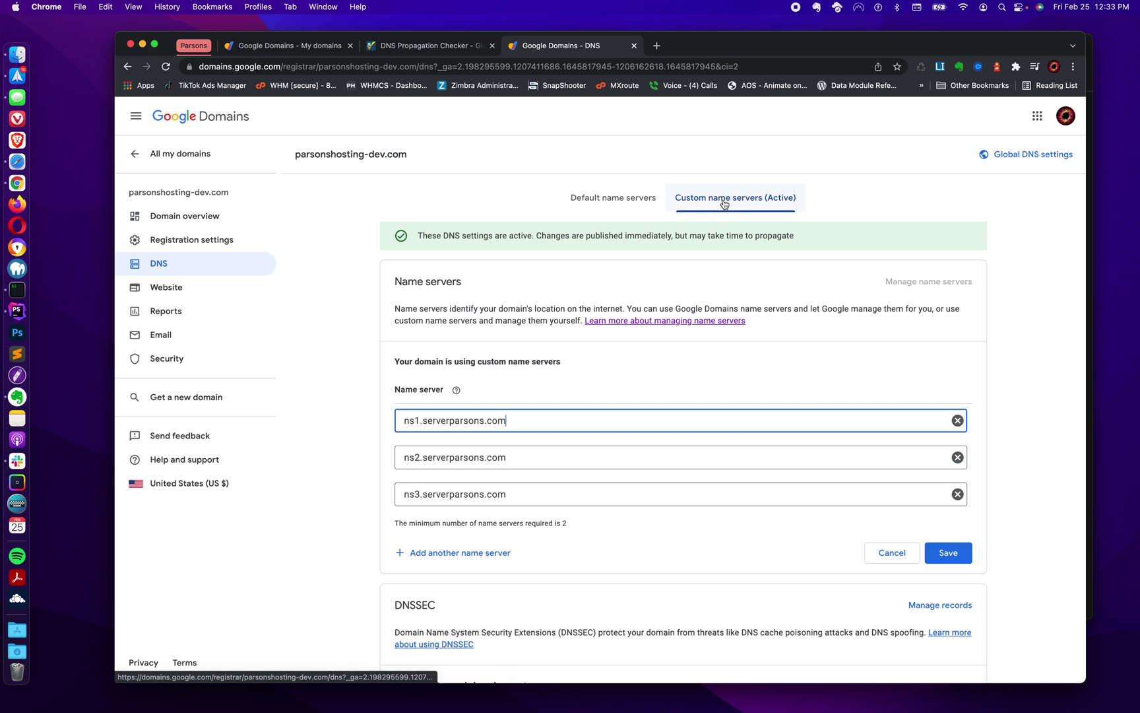
{"action": "scroll", "coordinate": [605, 353], "scroll_direction": "down", "scroll_amount": 2}
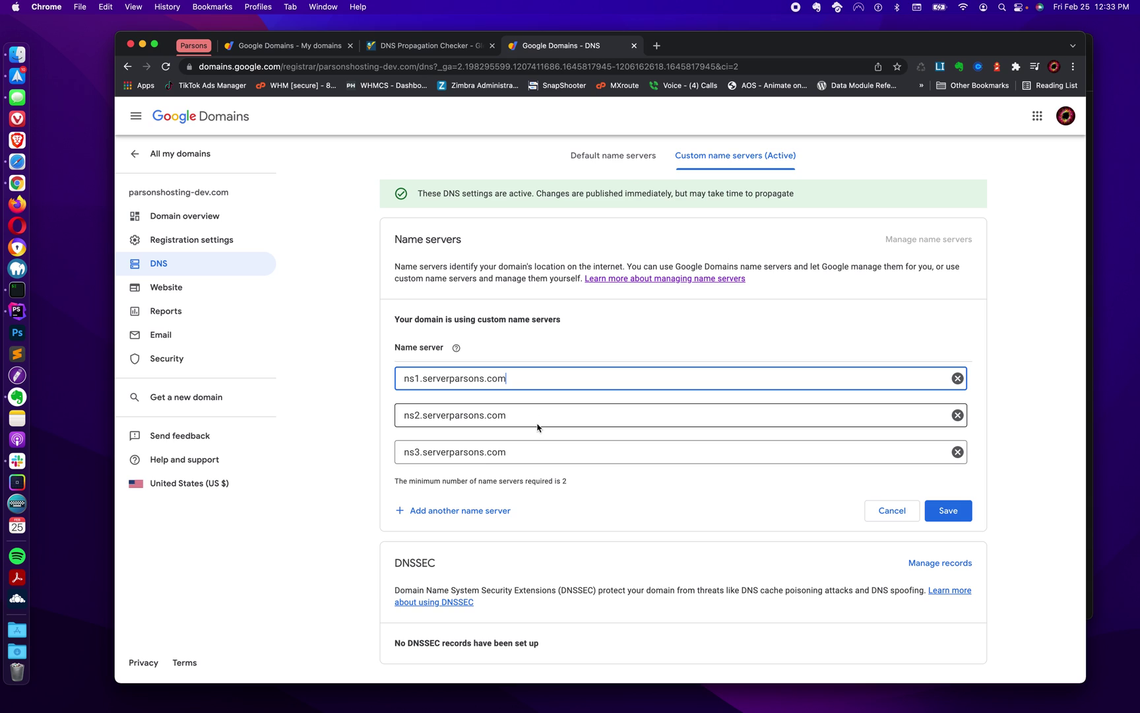
Add two empty name server entries and remove them again
{"action": "left_click", "coordinate": [467, 511]}
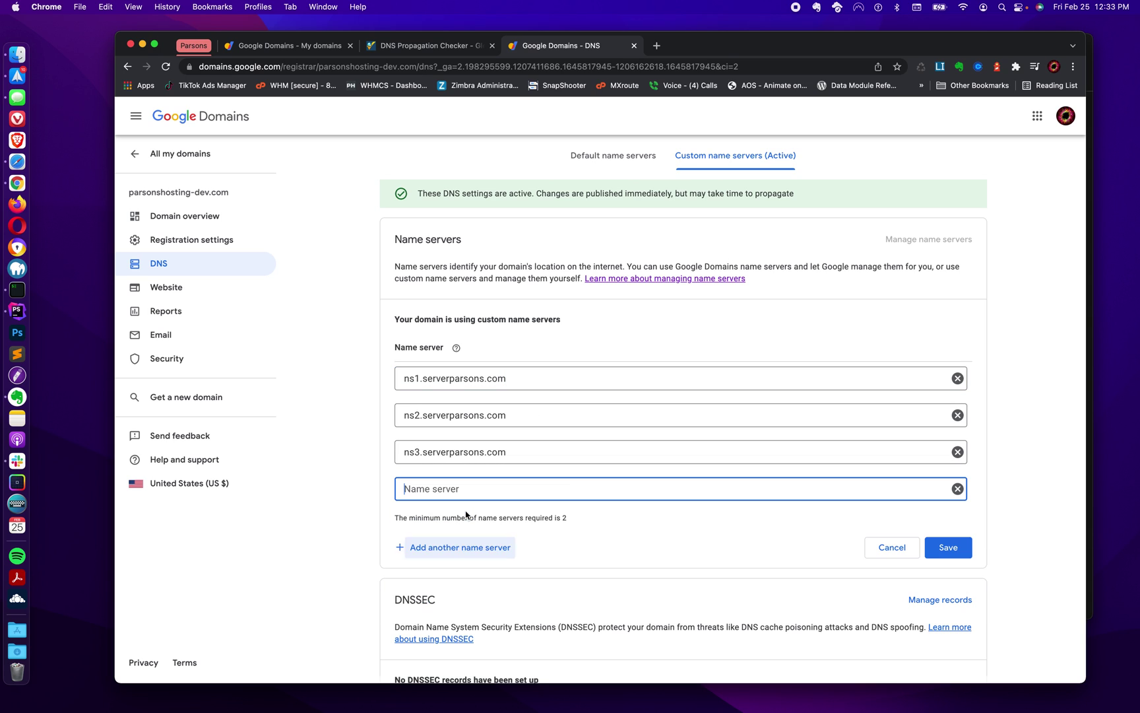
{"action": "left_click", "coordinate": [466, 547]}
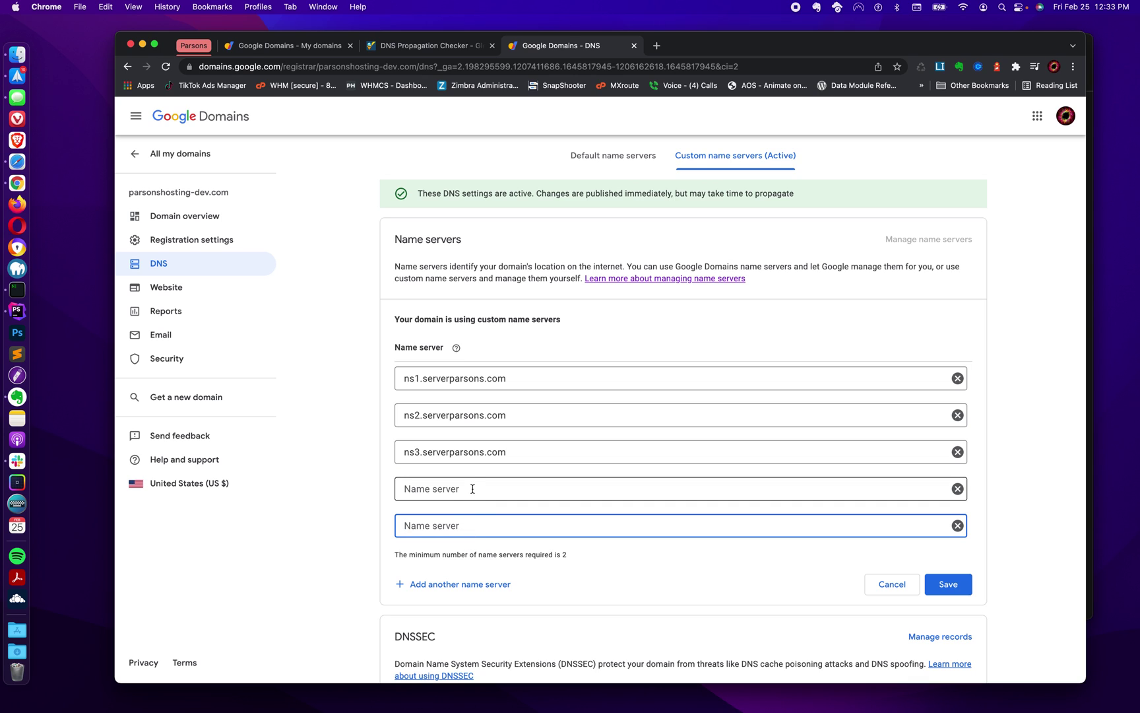
{"action": "left_click", "coordinate": [958, 526]}
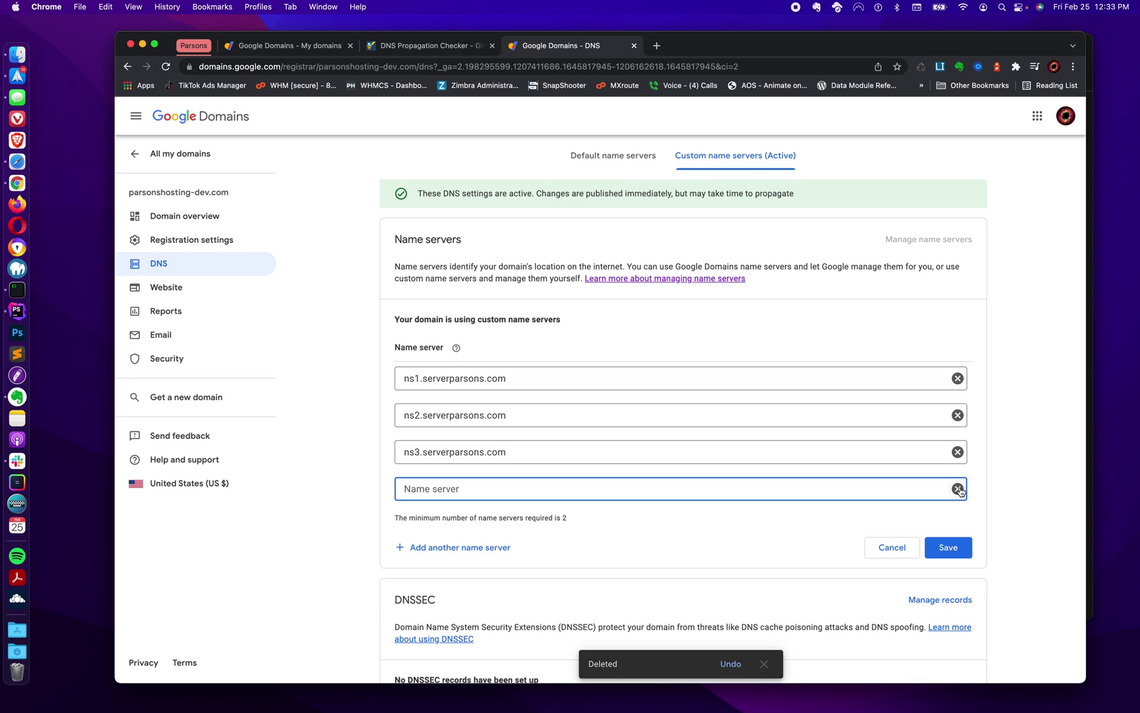
{"action": "left_click", "coordinate": [958, 489]}
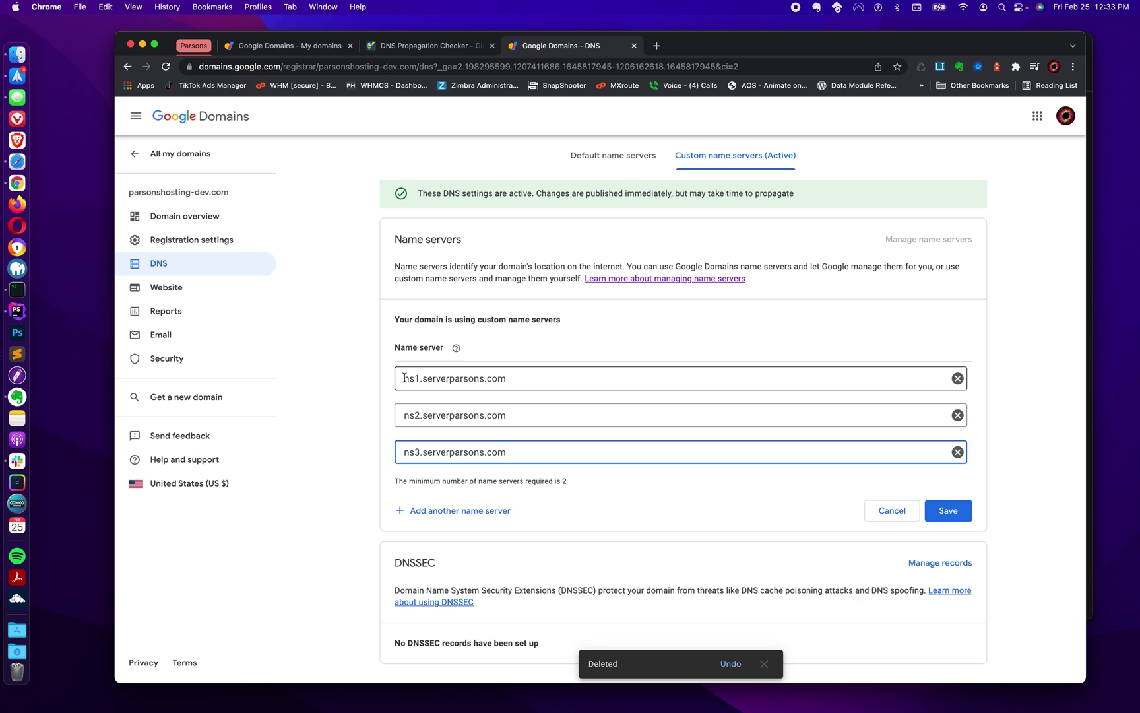
Retype the first entry as ns1.serverparsons.com and save the three name servers
{"action": "left_click_drag", "start_coordinate": [404, 381], "coordinate": [586, 381]}
{"action": "key", "text": "BackSpace"}
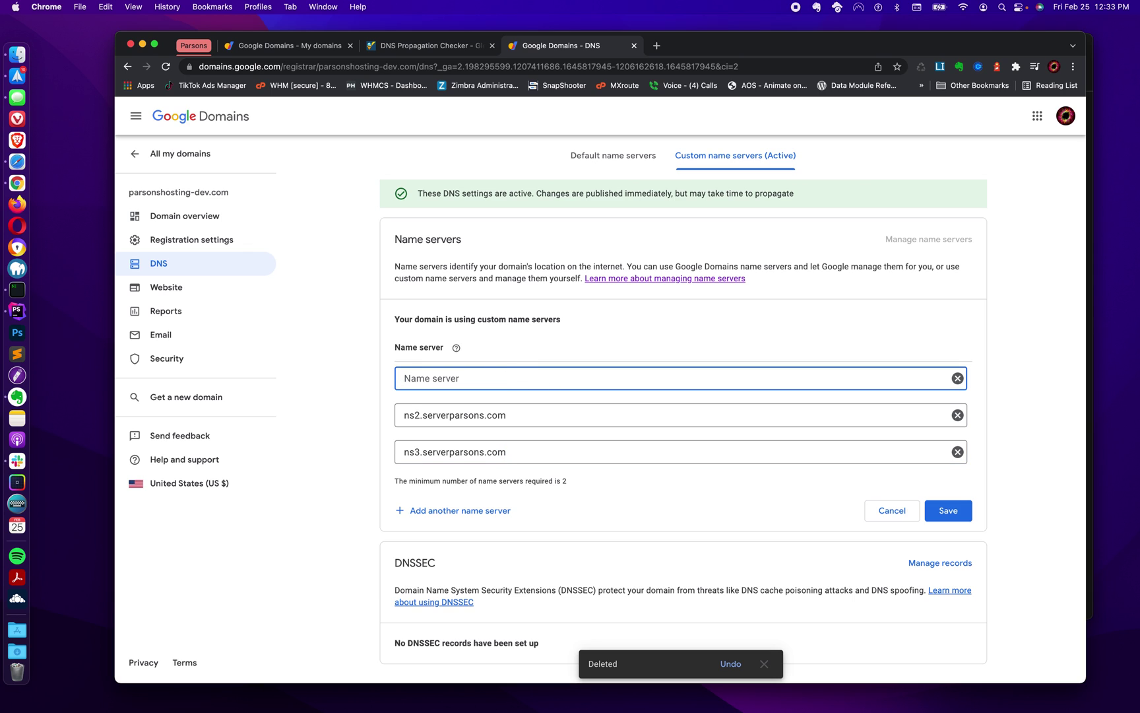
{"action": "type", "text": "ns1.serverparsons.com"}
{"action": "left_click_drag", "start_coordinate": [405, 378], "coordinate": [523, 378]}
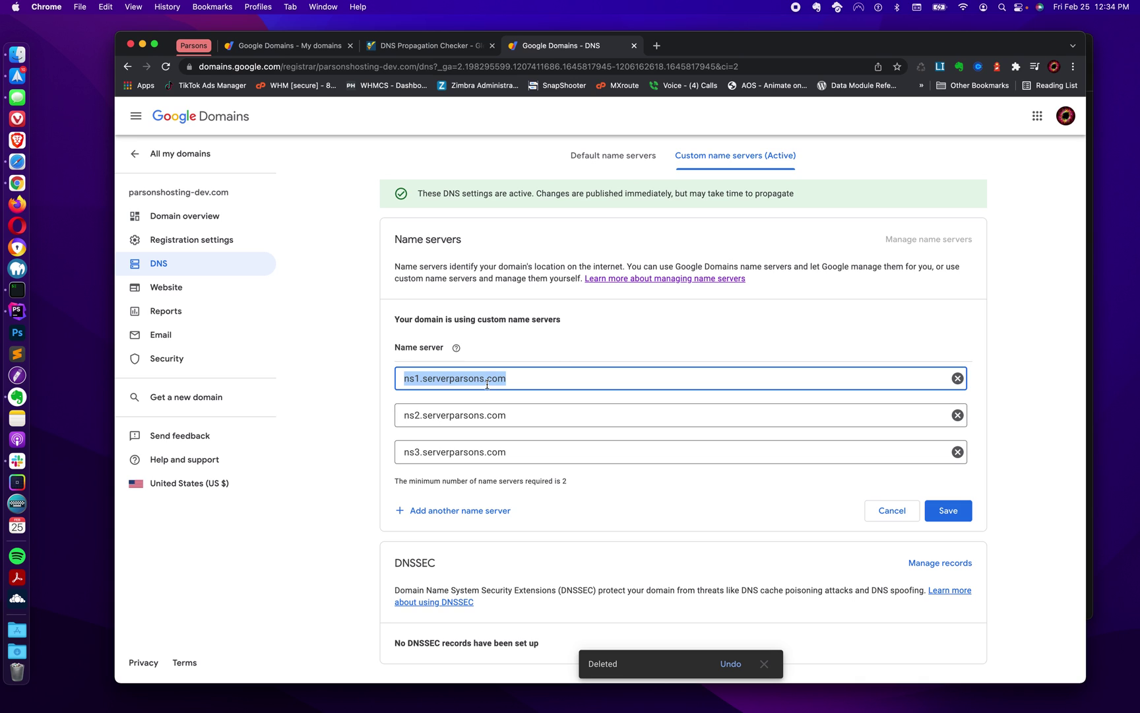
{"action": "left_click", "coordinate": [948, 512]}
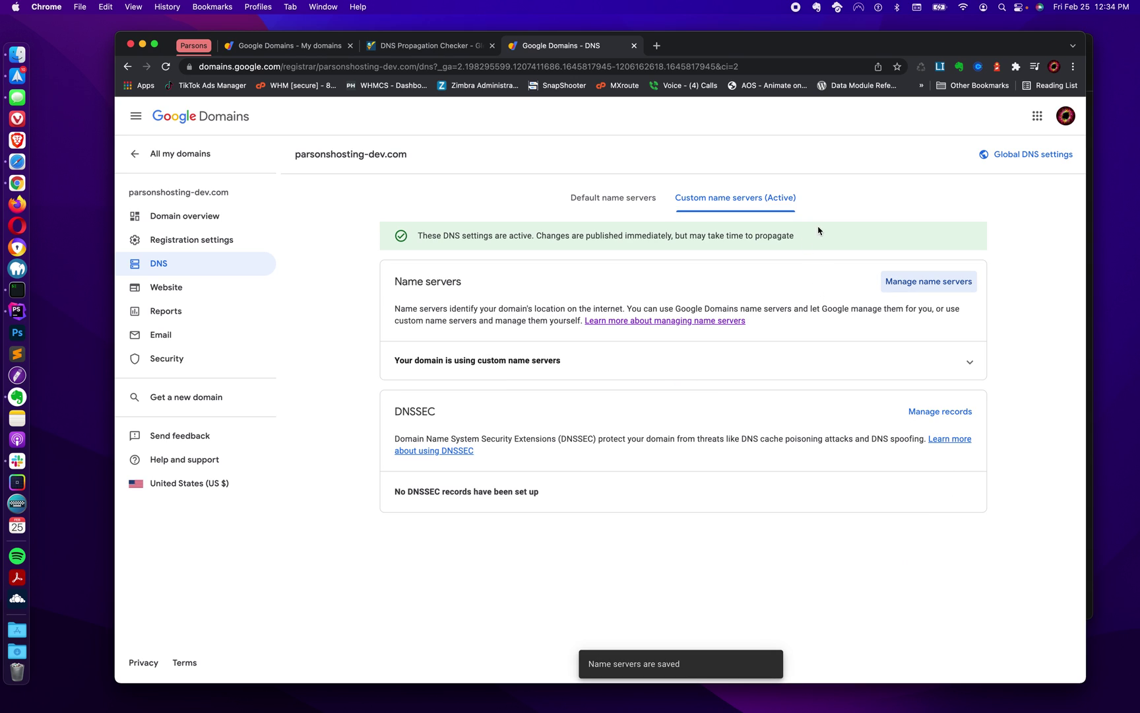
Switch parsonshosting-dev.com back to Google's default name servers from the Default name servers tab
{"action": "left_click", "coordinate": [607, 200]}
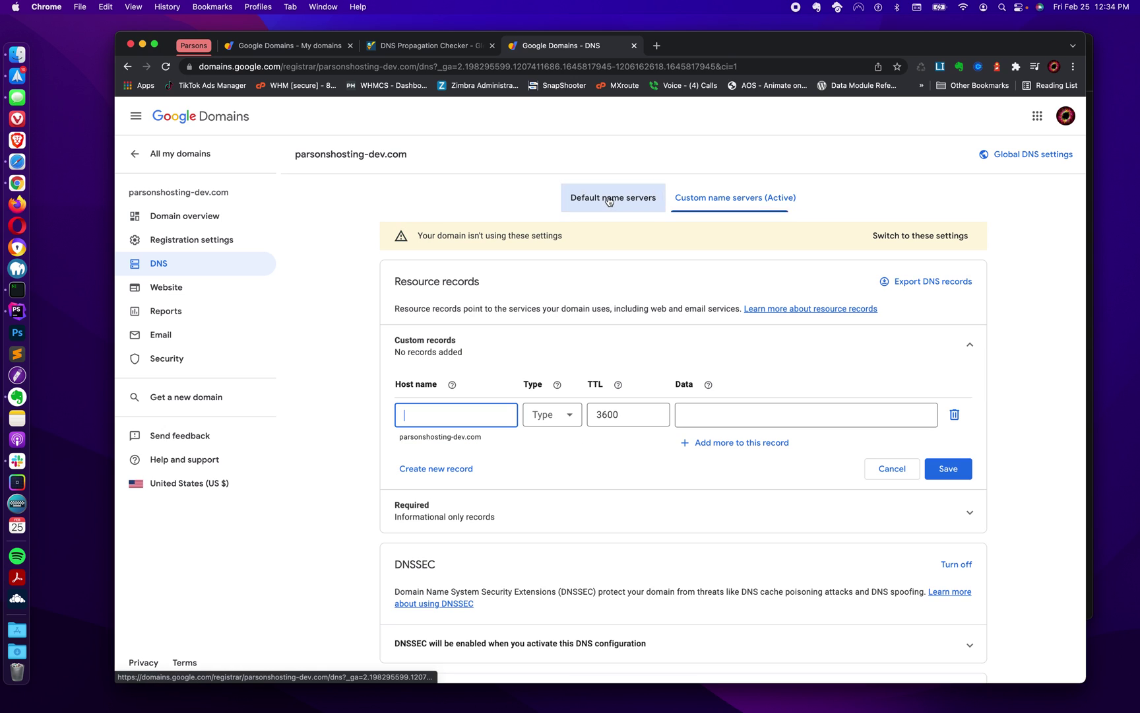
{"action": "left_click", "coordinate": [899, 236]}
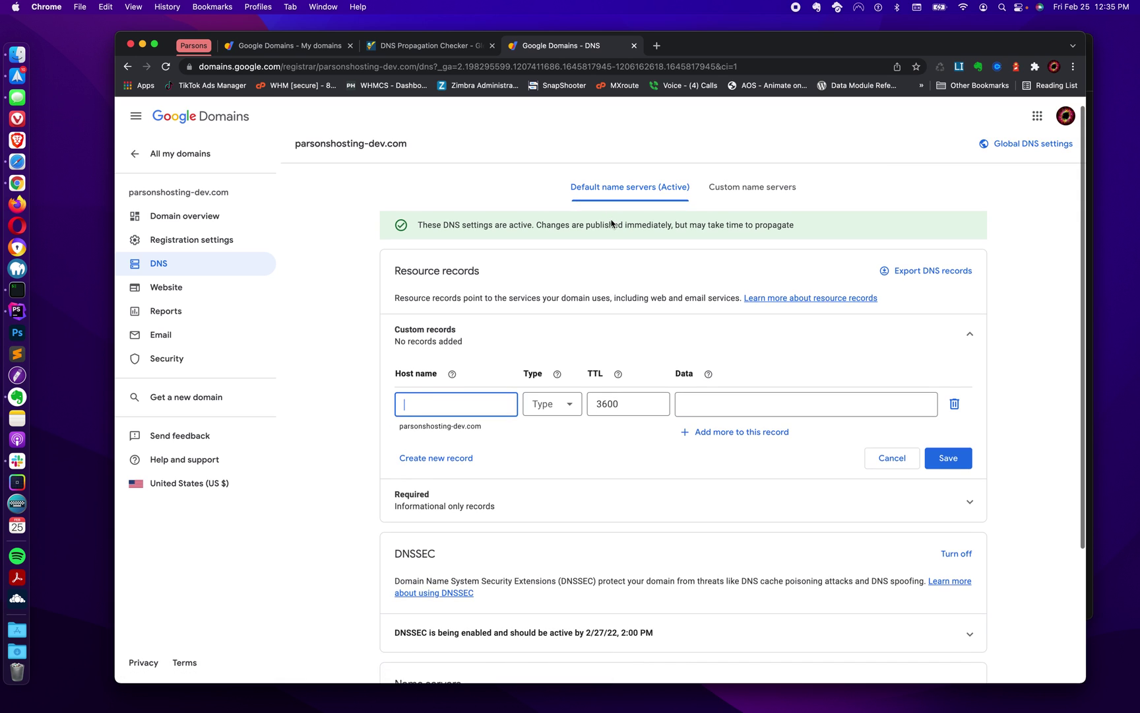
{"action": "scroll", "coordinate": [630, 547], "scroll_direction": "down", "scroll_amount": 5}
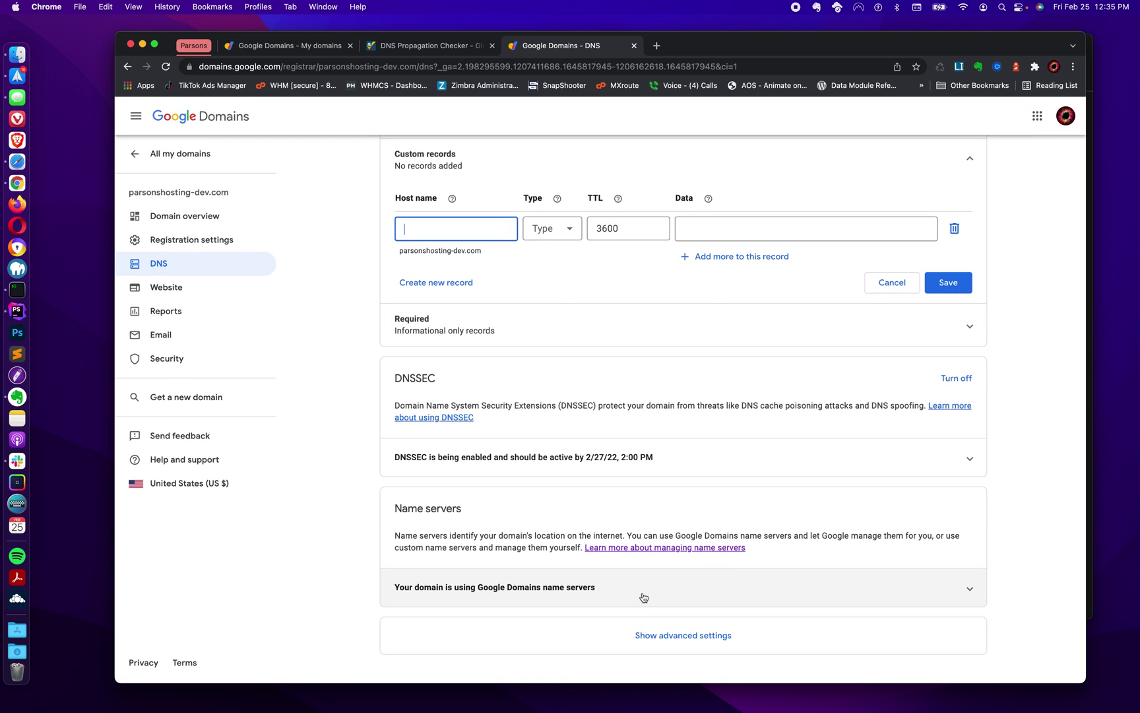
{"action": "left_click", "coordinate": [642, 586]}
{"action": "scroll", "coordinate": [643, 565], "scroll_direction": "down", "scroll_amount": 3}
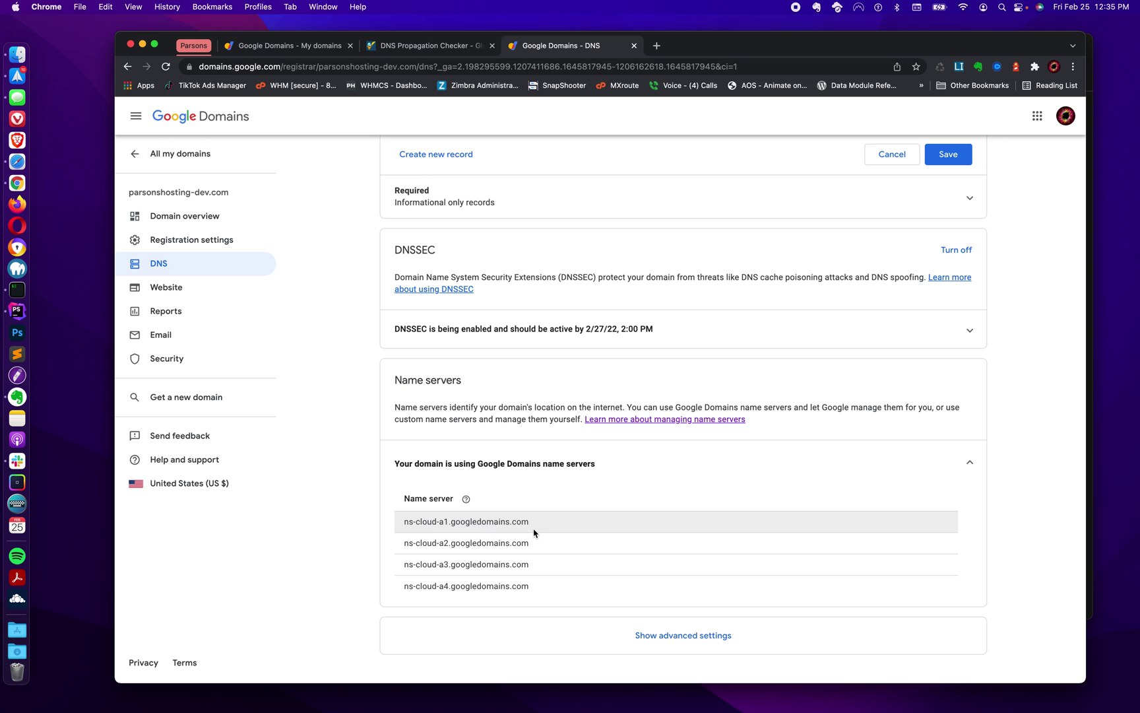
{"action": "scroll", "coordinate": [534, 533], "scroll_direction": "up", "scroll_amount": 5}
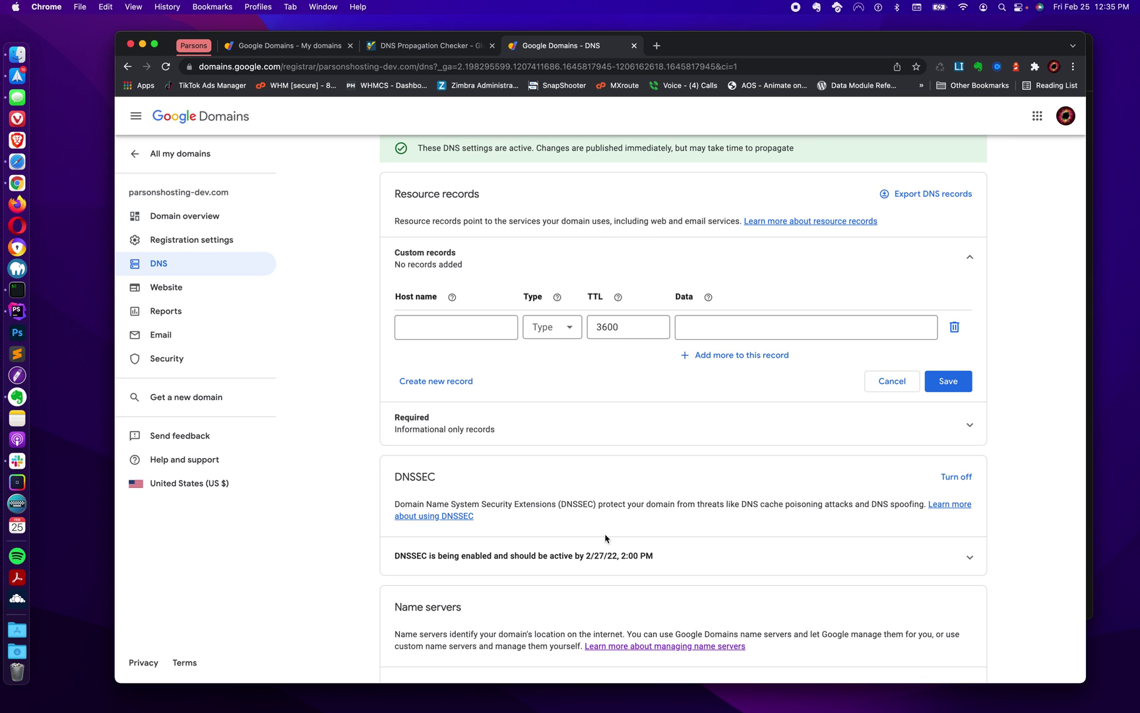
{"action": "scroll", "coordinate": [612, 518], "scroll_direction": "up", "scroll_amount": 2}
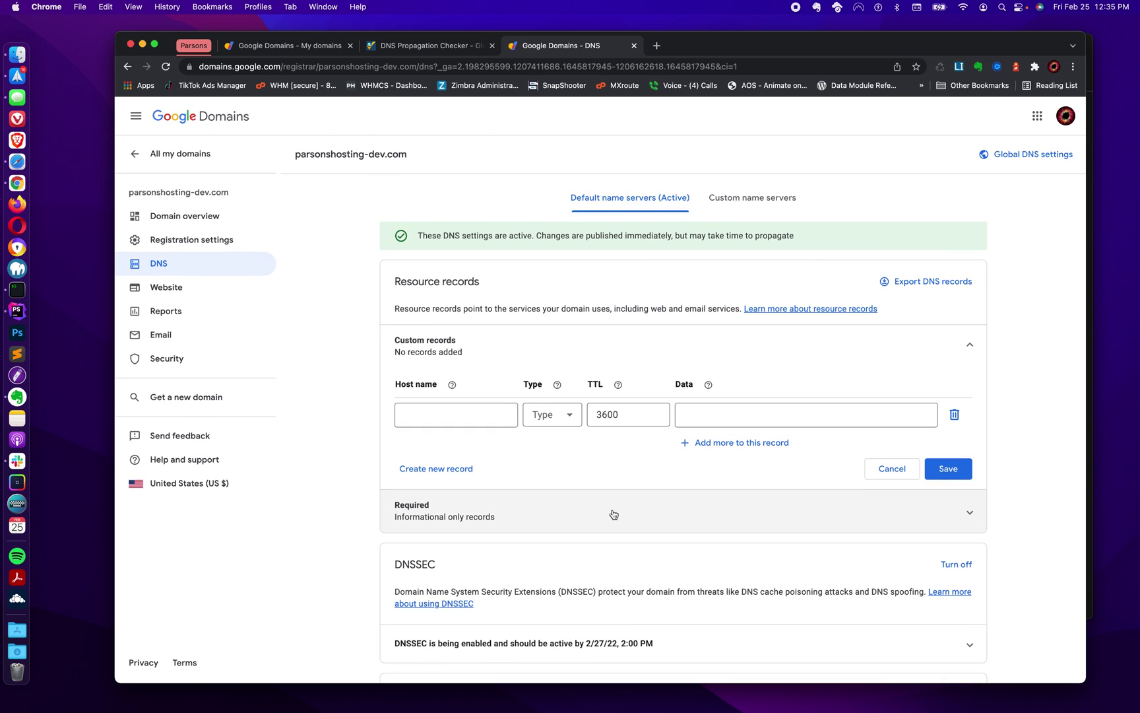
Save ns1–ns3.serverparsons.com as custom name servers and switch the domain to them
{"action": "left_click", "coordinate": [743, 200]}
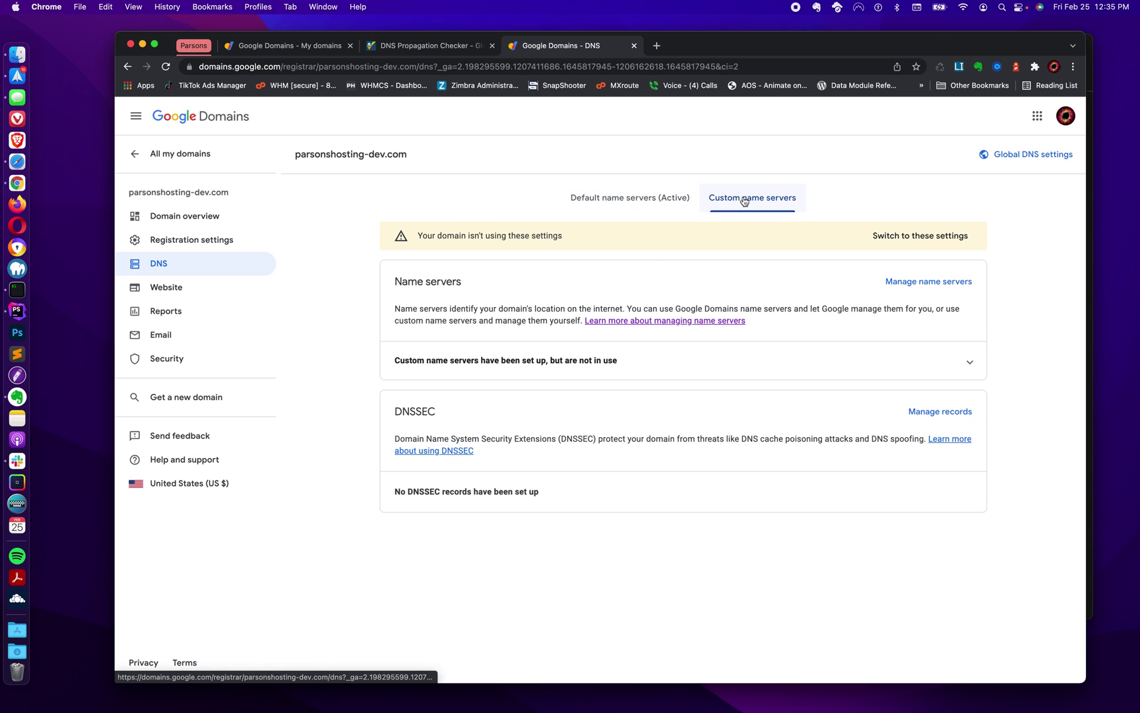
{"action": "left_click", "coordinate": [627, 362]}
{"action": "left_click", "coordinate": [931, 284]}
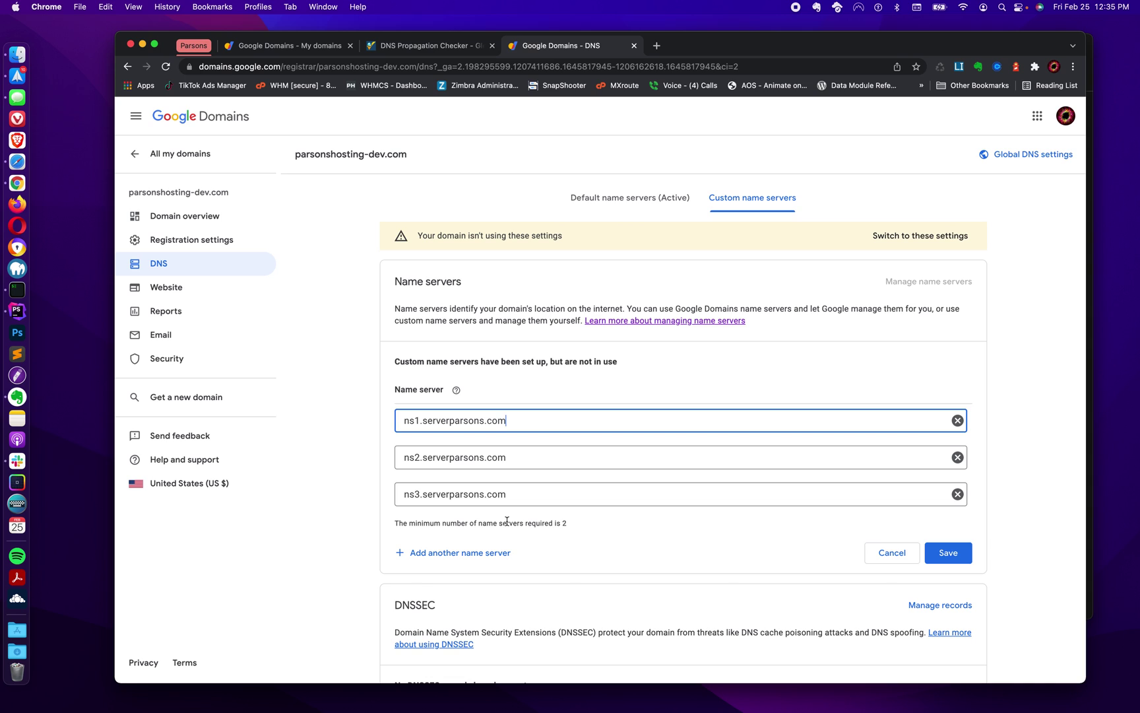
{"action": "left_click", "coordinate": [967, 557]}
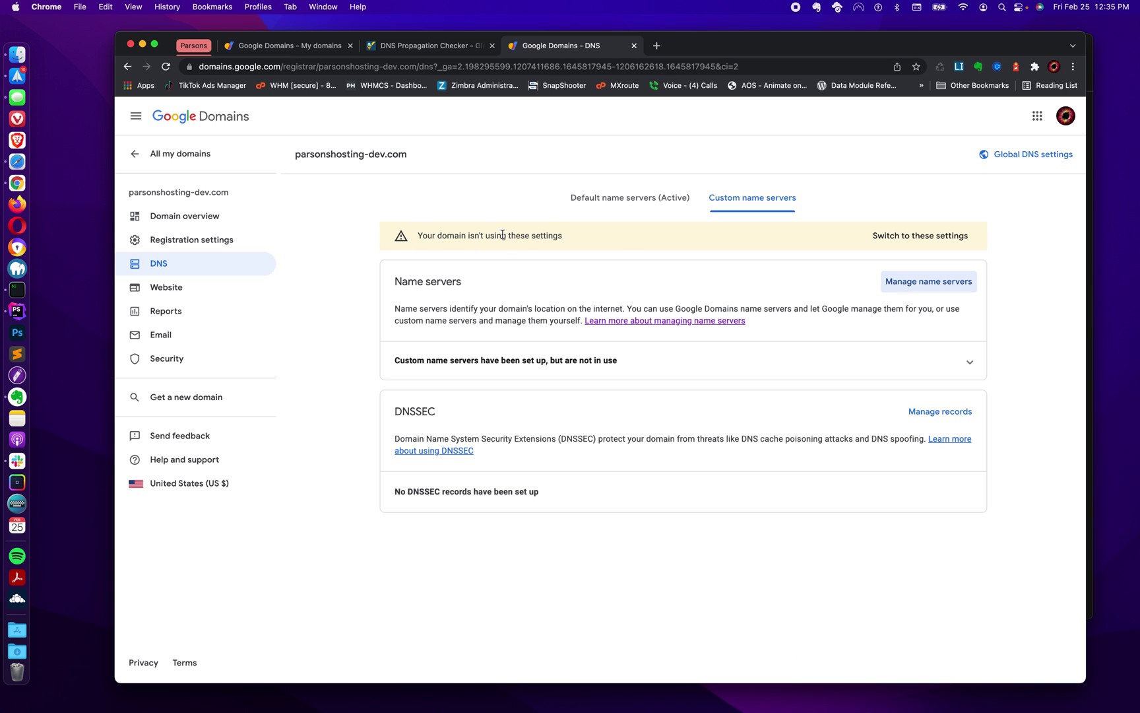
{"action": "left_click", "coordinate": [932, 239]}
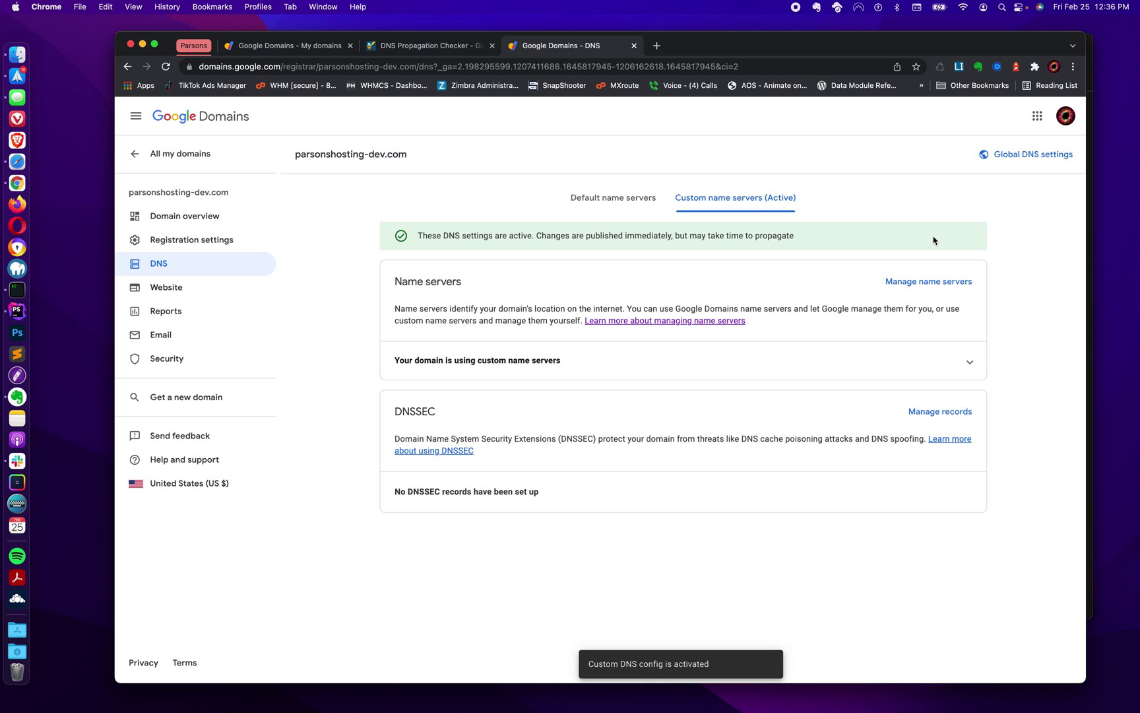
Expand the custom name servers row to list ns1, ns2 and ns3.serverparsons.com
{"action": "left_click", "coordinate": [616, 374]}
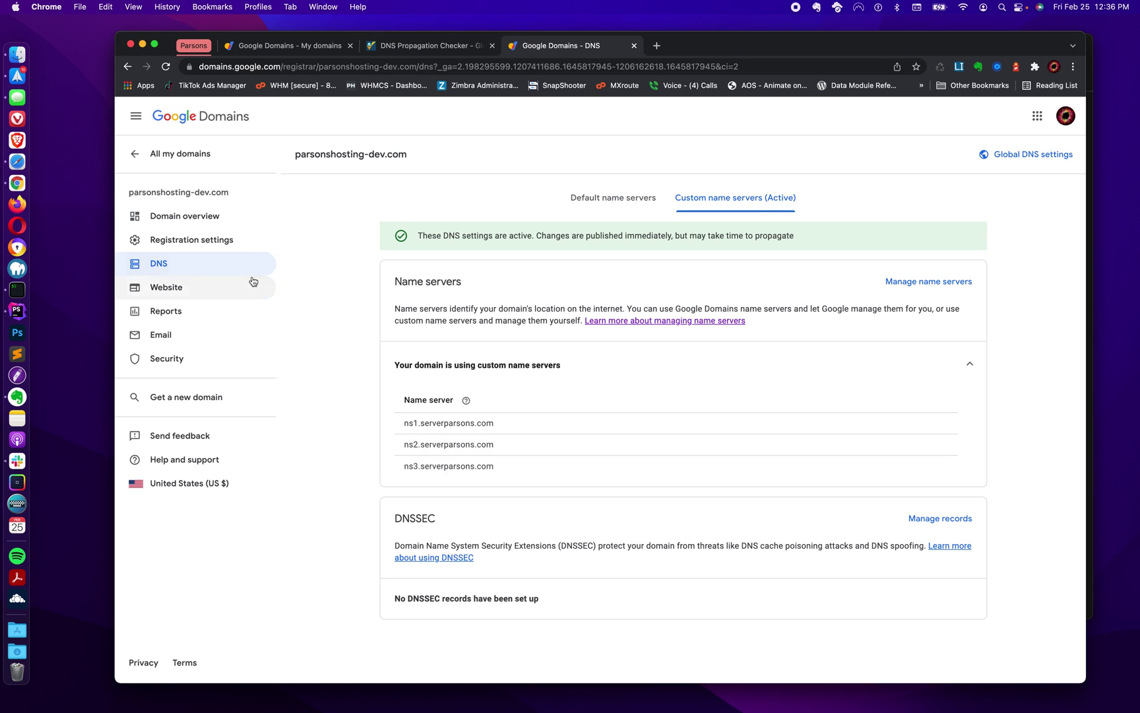
Reload the DNS page, view the Default name servers tab, then go to the propagation checker
{"action": "left_click", "coordinate": [183, 264]}
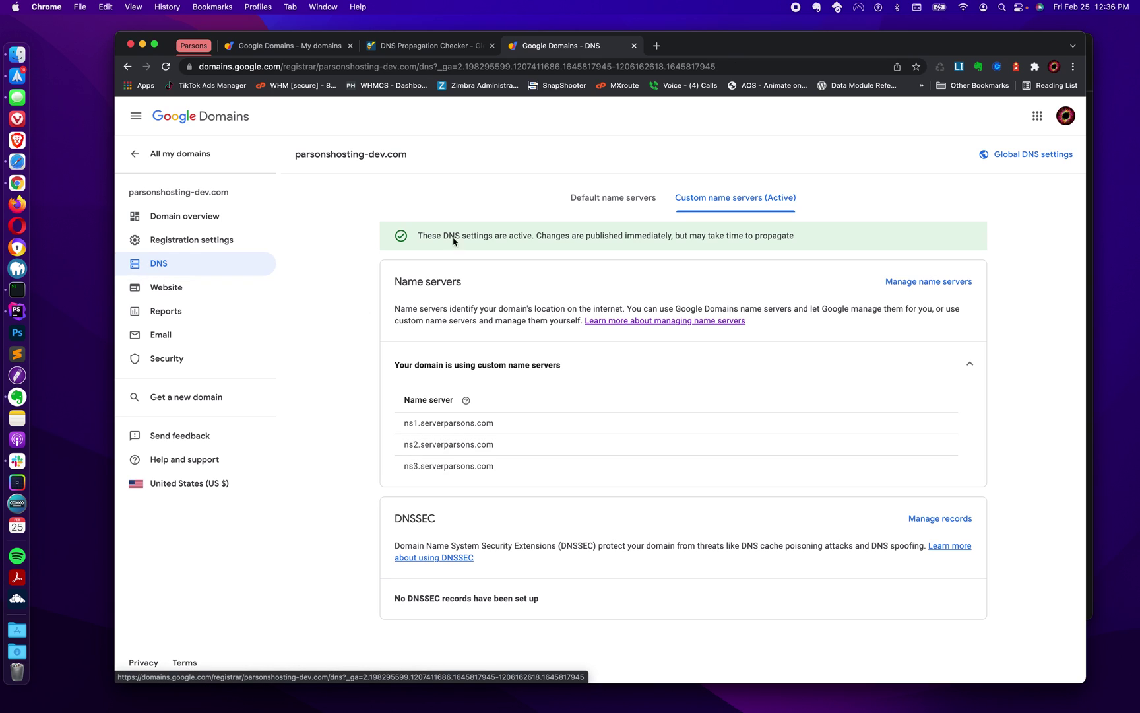
{"action": "left_click", "coordinate": [593, 200]}
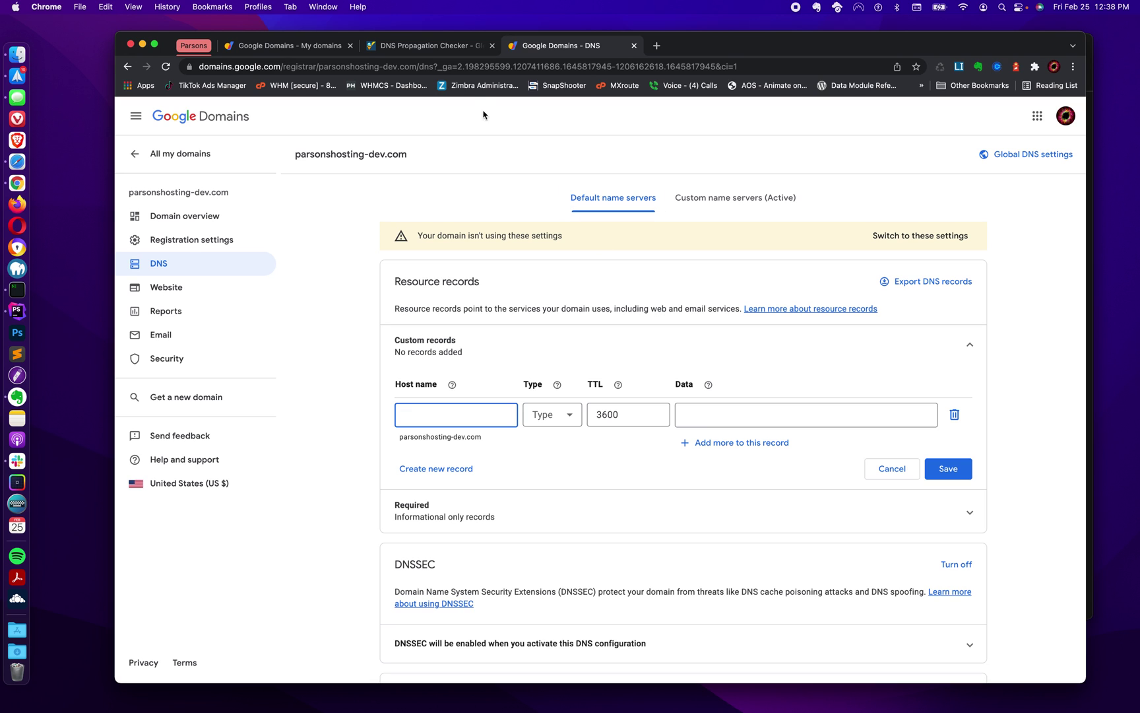
{"action": "left_click", "coordinate": [446, 46]}
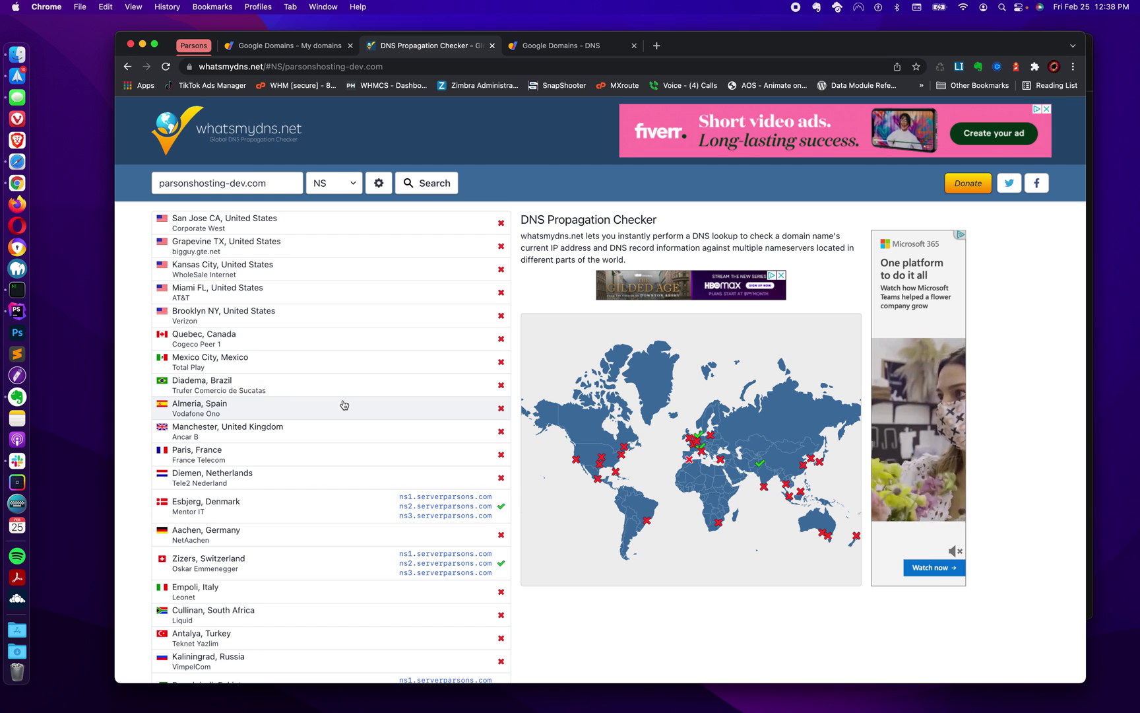
Review the whatsmydns.net NS results for parsonshosting-dev.com and rerun the lookup
{"action": "scroll", "coordinate": [343, 404], "scroll_direction": "down", "scroll_amount": 3}
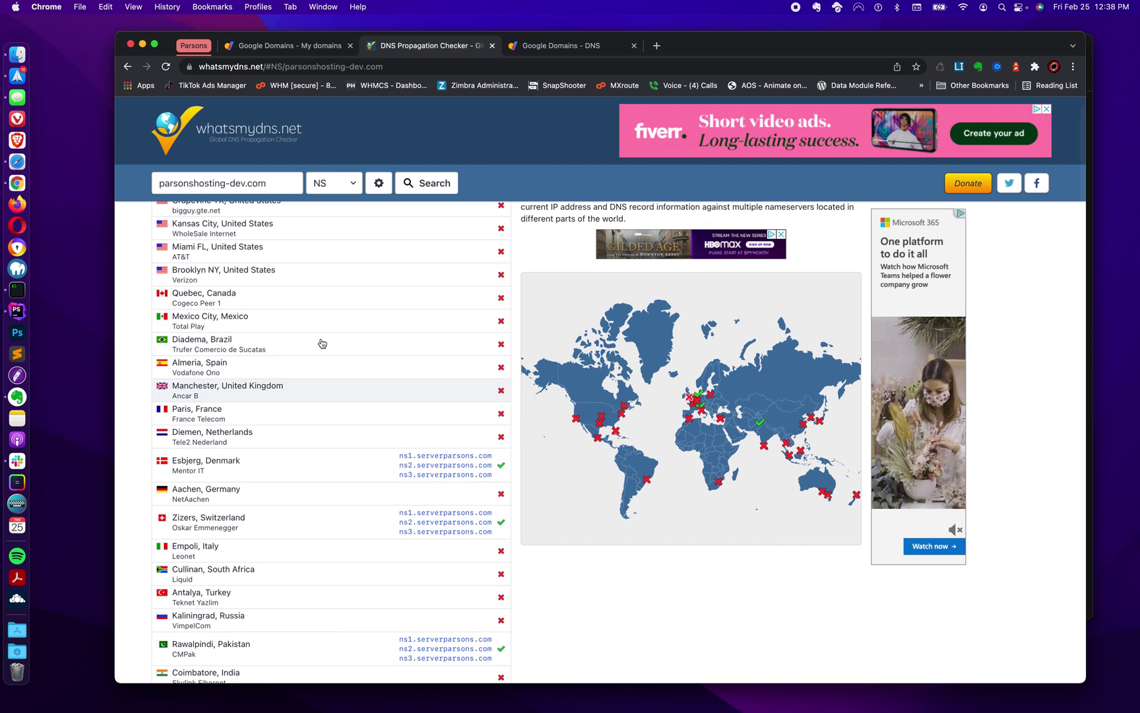
{"action": "scroll", "coordinate": [321, 387], "scroll_direction": "down", "scroll_amount": 6}
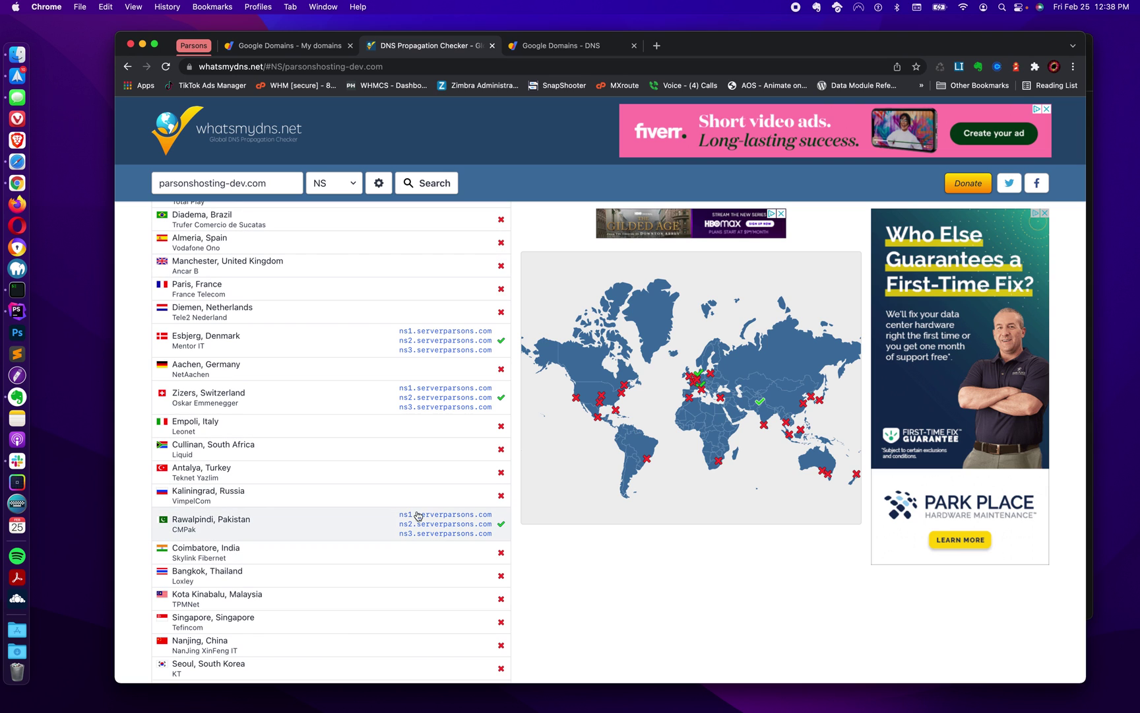
{"action": "scroll", "coordinate": [361, 408], "scroll_direction": "up", "scroll_amount": 5}
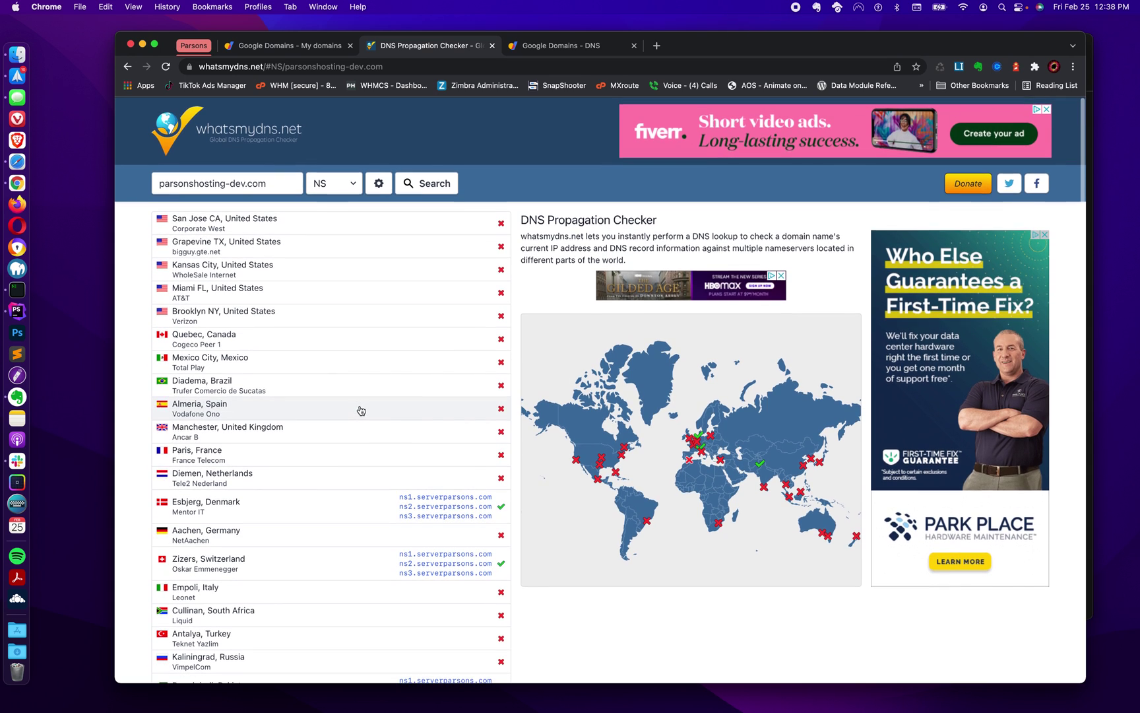
{"action": "left_click", "coordinate": [439, 185]}
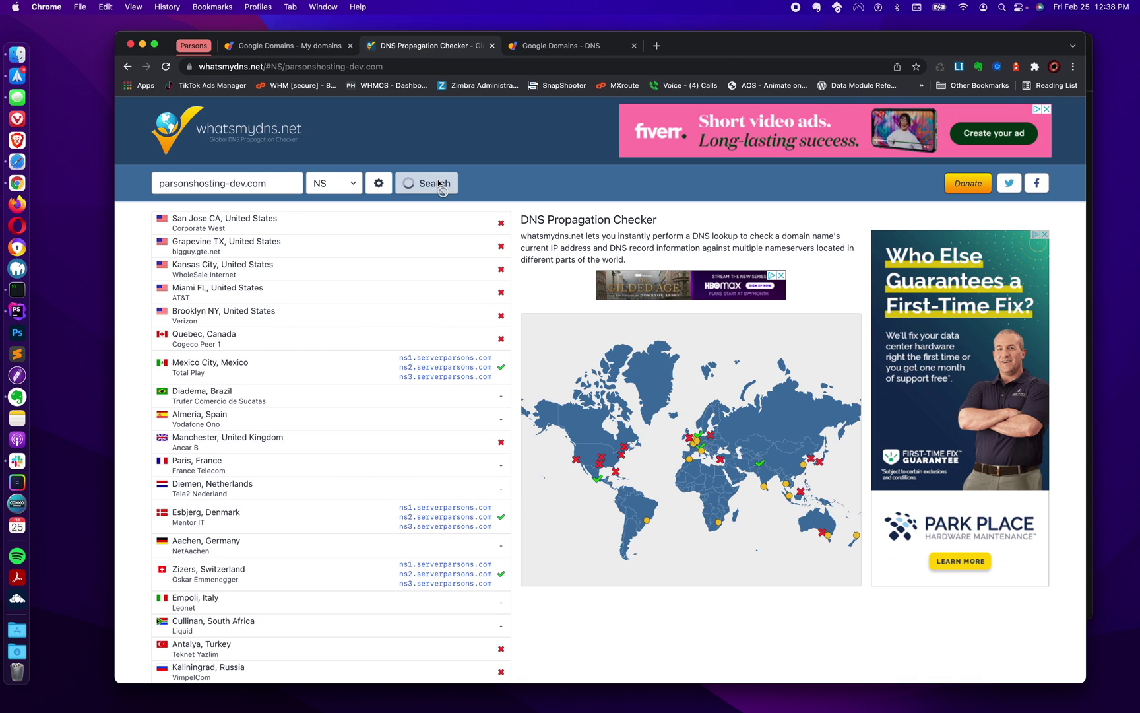